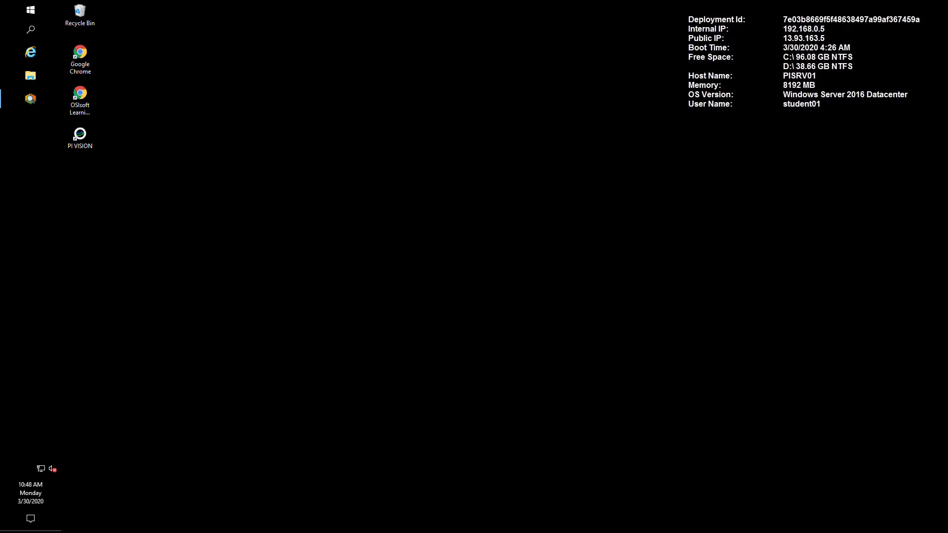
Bring up PI System Explorer on the FFS01 element's attribute list.
click(34, 97)
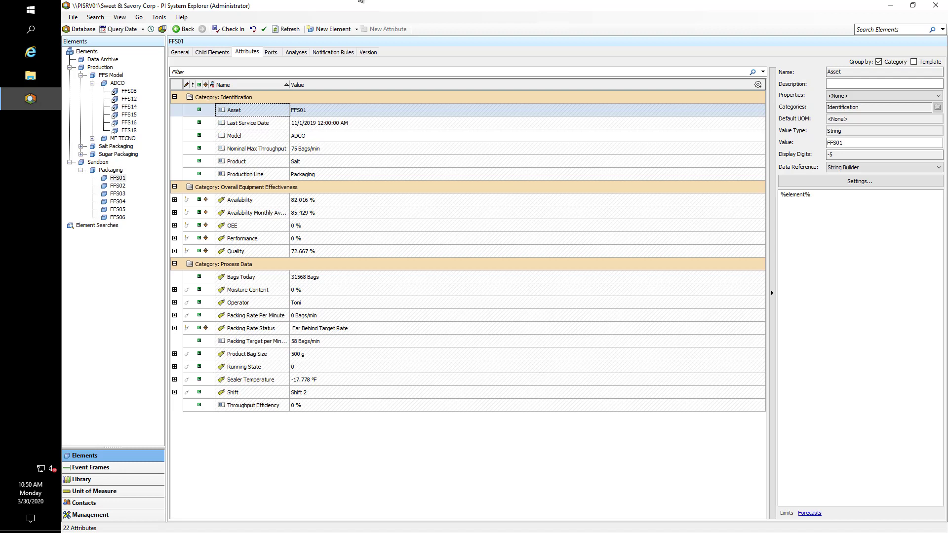
Show FFS01's analyses and expand the full SB_Packing Rate Status if/else expression.
click(302, 54)
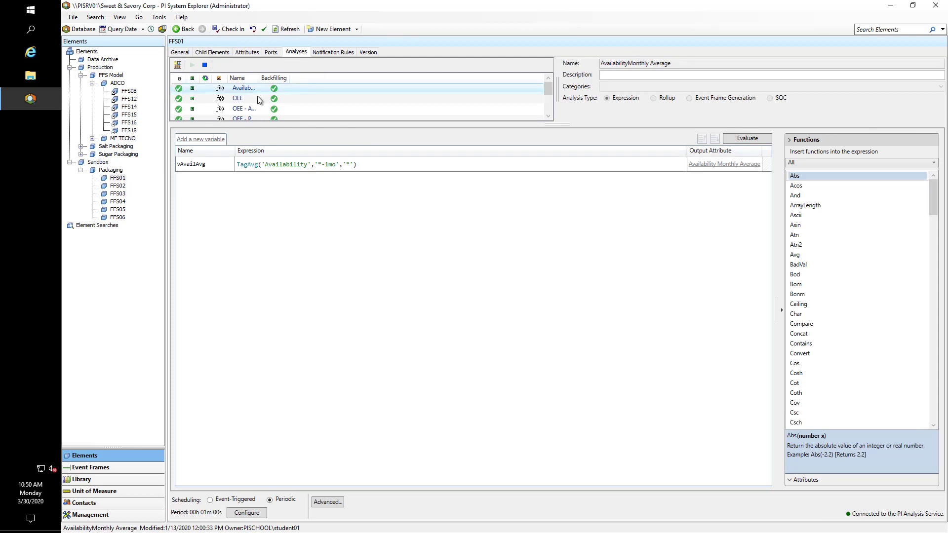
scroll(258, 99, down, 1)
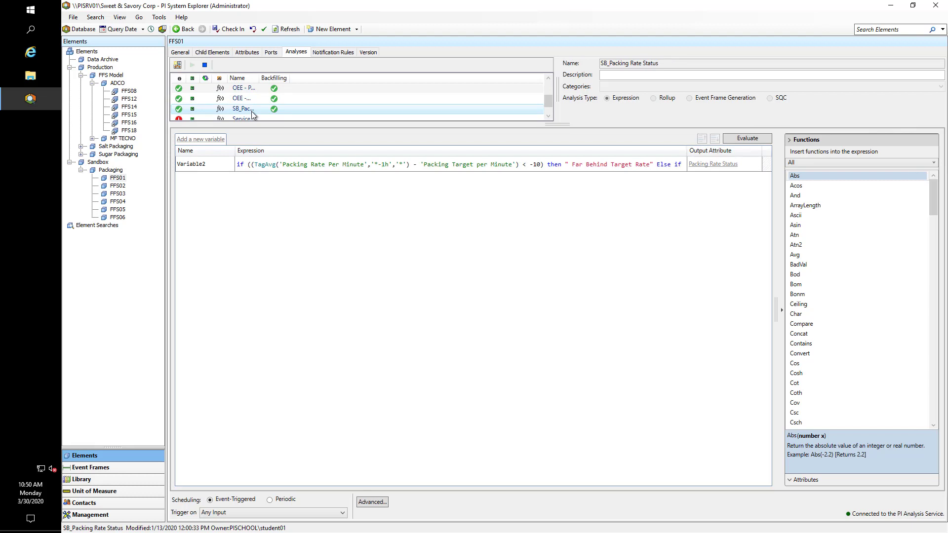
click(256, 165)
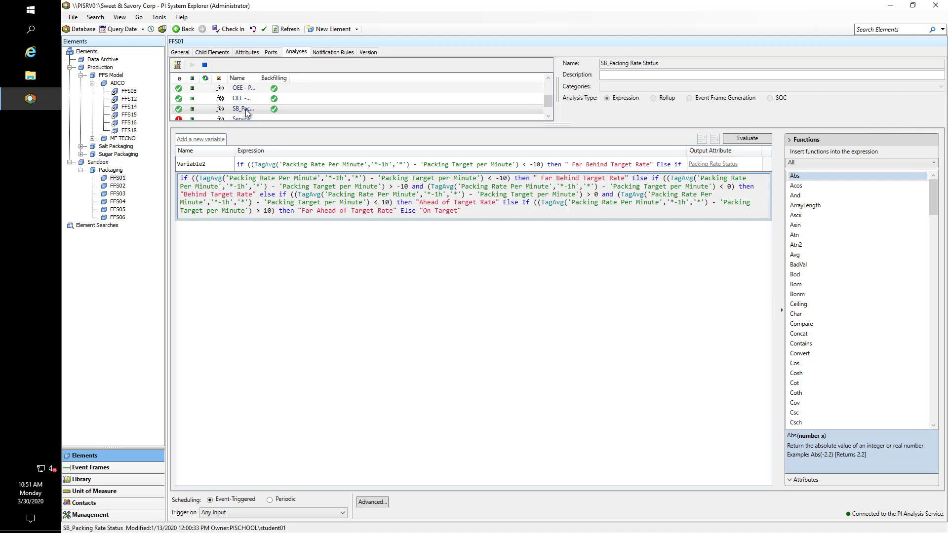
Select production element FFS08 and show its Packing Rate Status analysis.
click(130, 92)
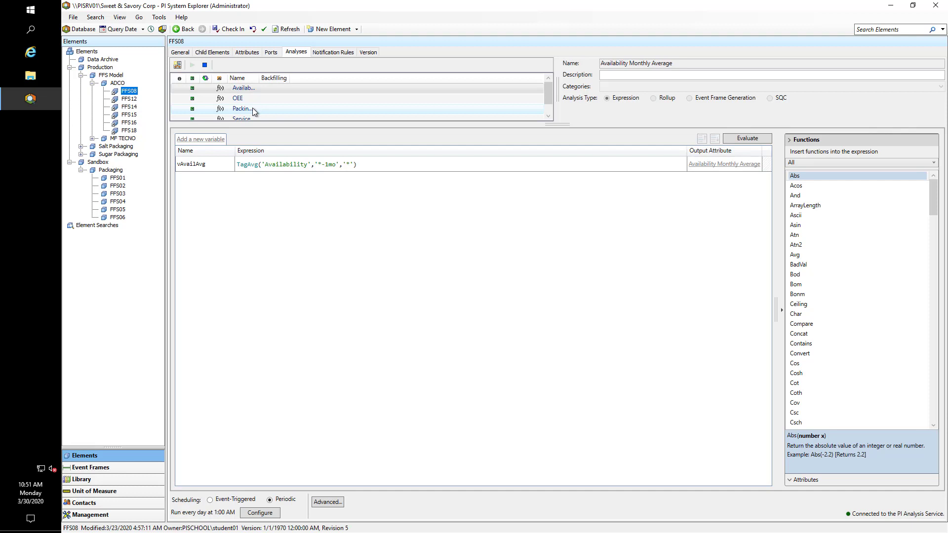
click(253, 108)
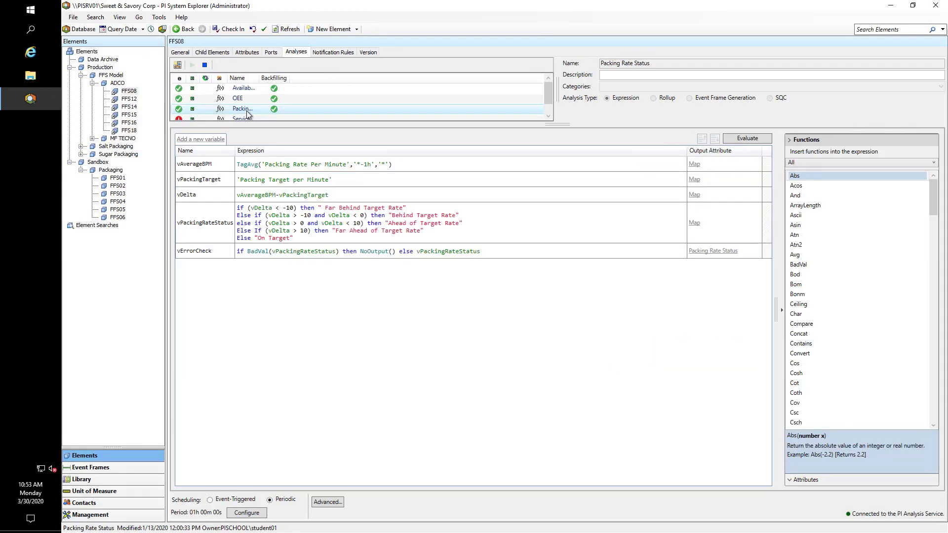
Preview results for sandbox FFS01's SB_Packing Rate Status analysis.
click(114, 181)
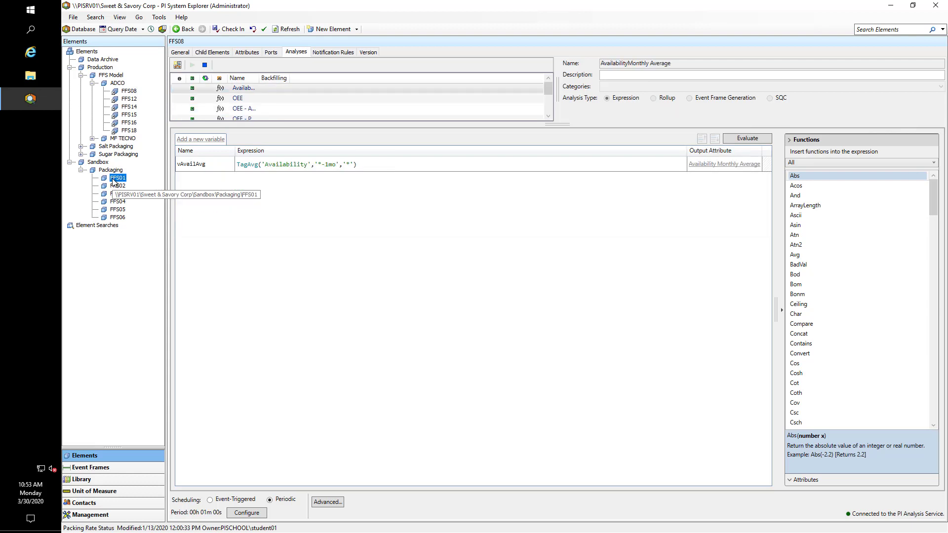
click(241, 110)
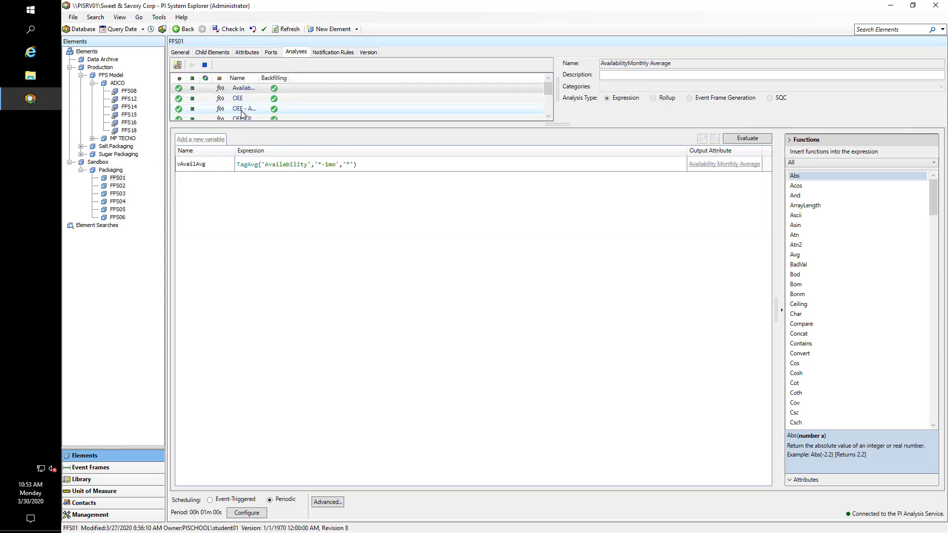
scroll(241, 110, down, 1)
click(241, 110)
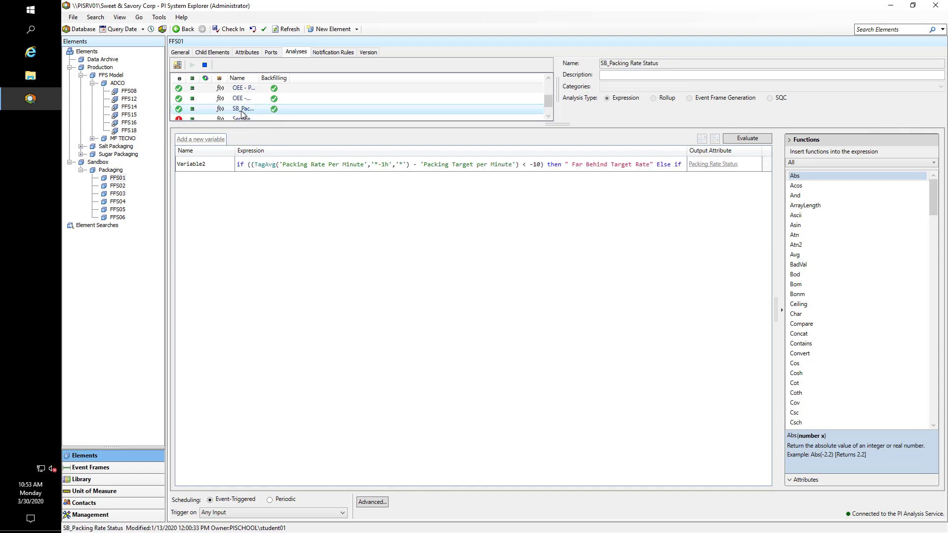
right_click(241, 110)
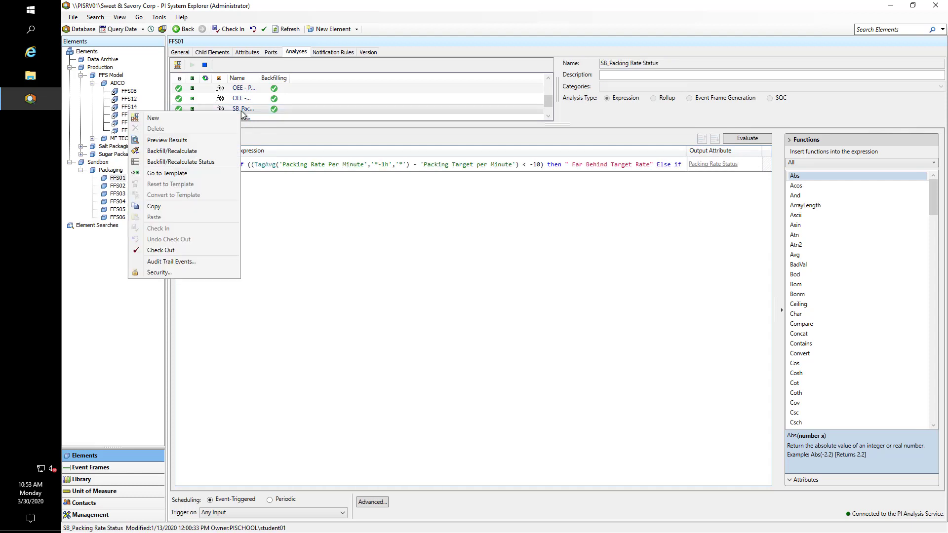
click(187, 141)
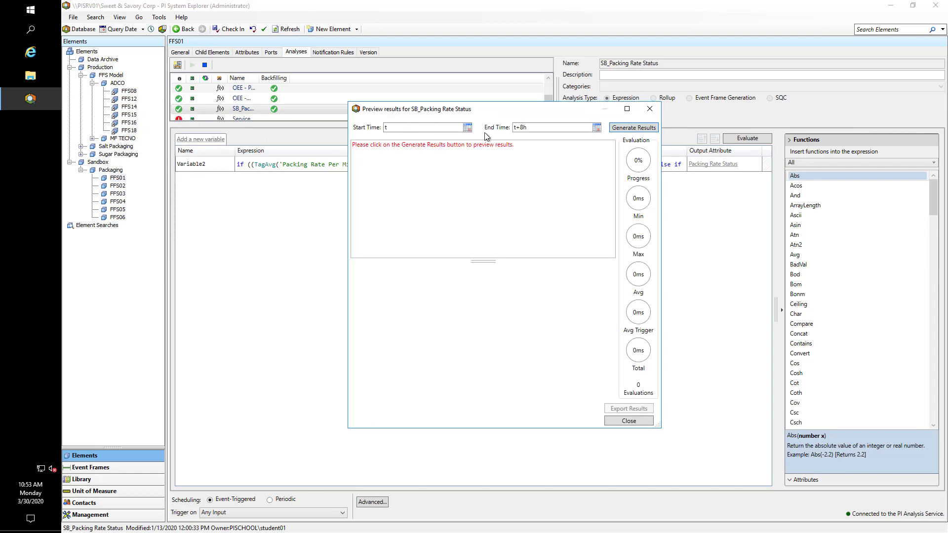
mouse_move(537, 128)
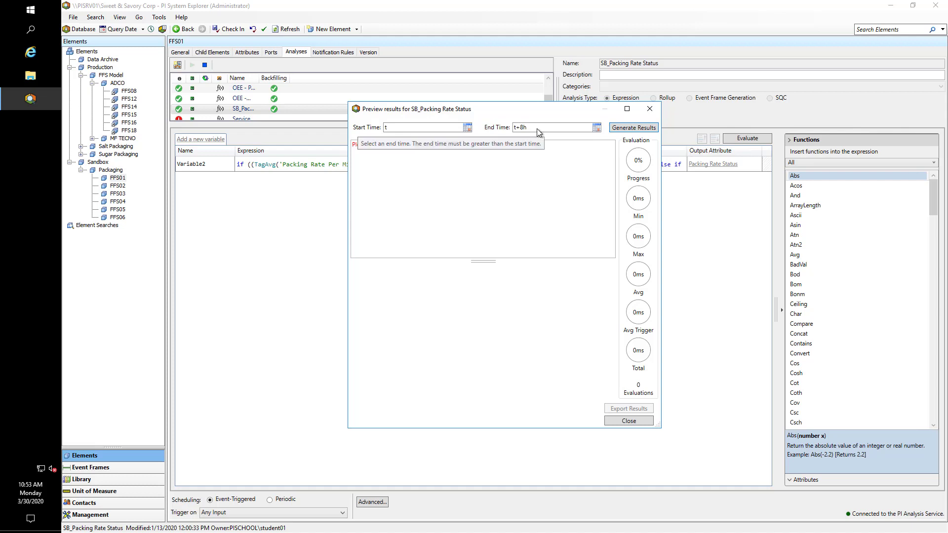
Generate SB_Packing Rate Status preview results from t to t+8h.
click(621, 129)
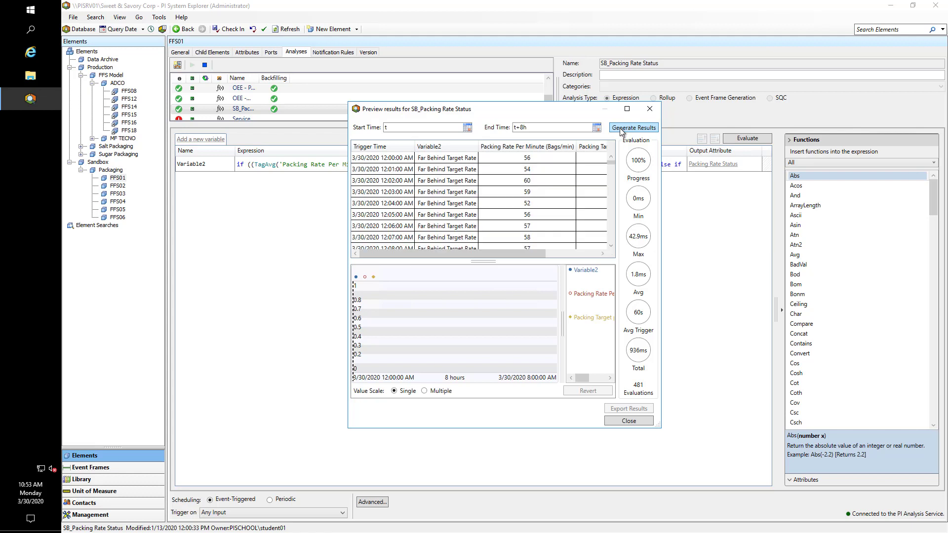